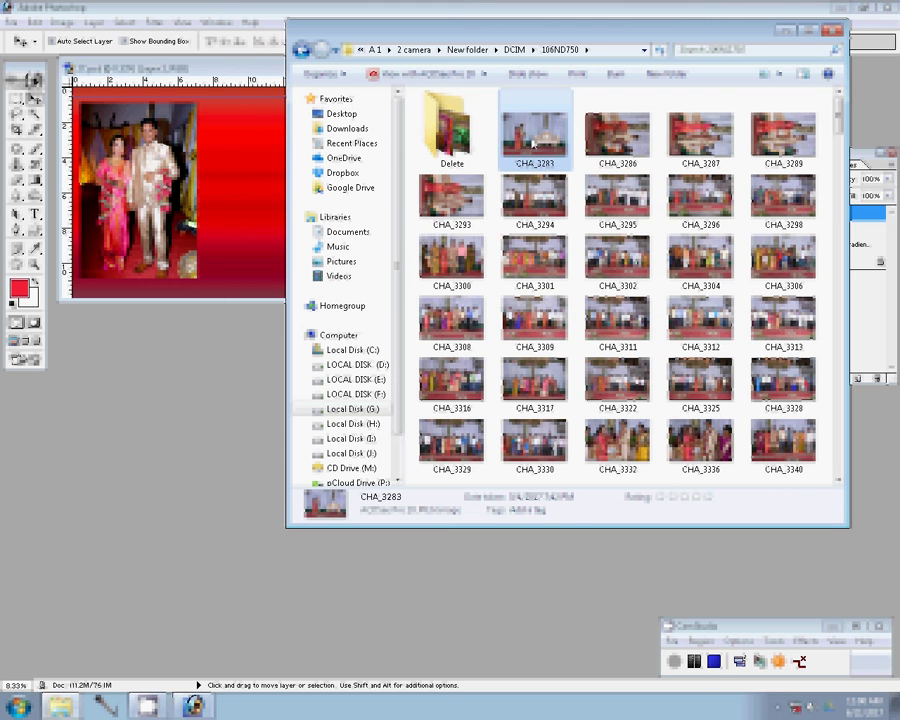
Step: Drag CHA_3283.JPG from the 106ND750 folder into Photoshop to open it as a document
left_click_drag(533, 143, 113, 512)
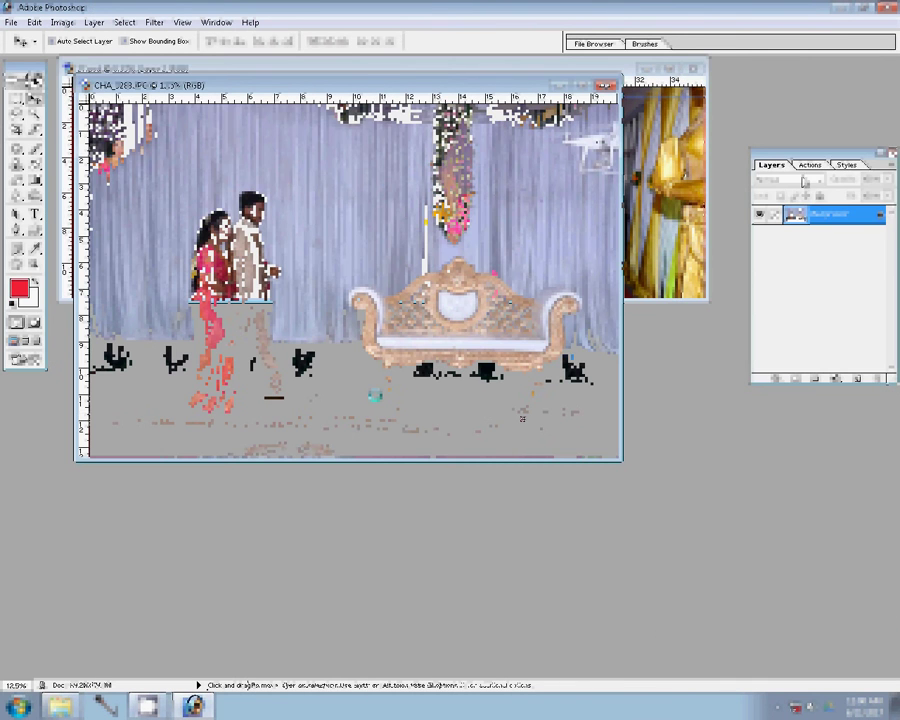
Step: Run the Hair CUT action on CHA_3283 and accept its Image Size dialog
left_click(808, 165)
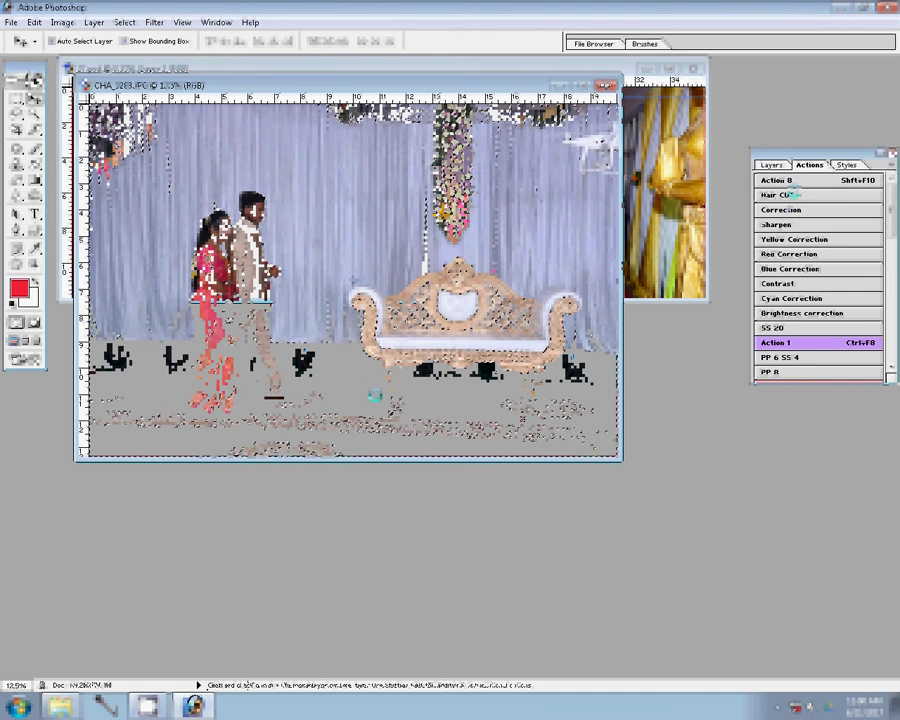
left_click(791, 195)
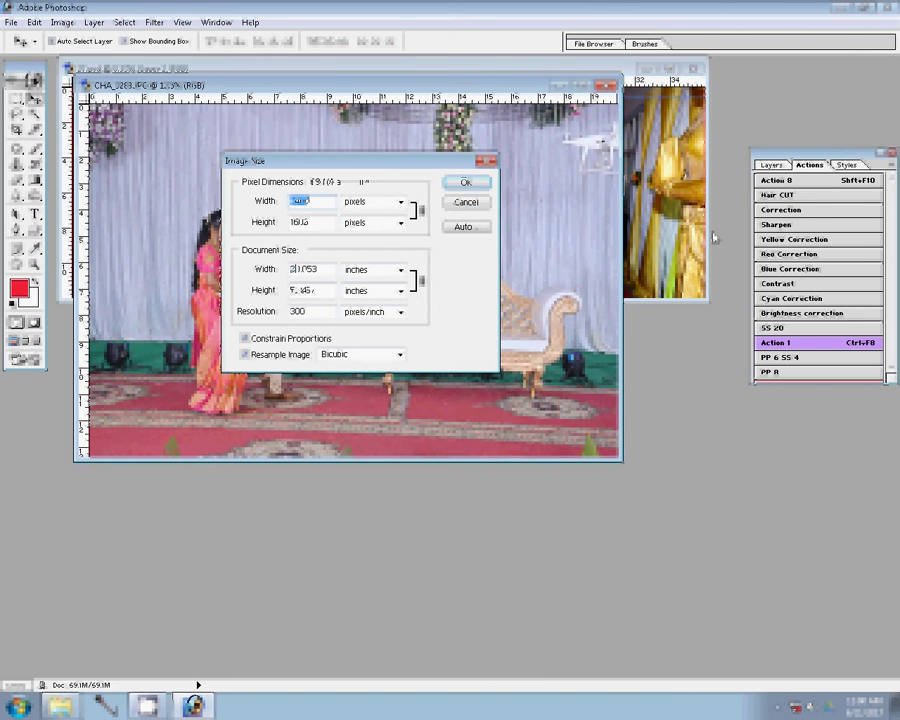
left_click(466, 183)
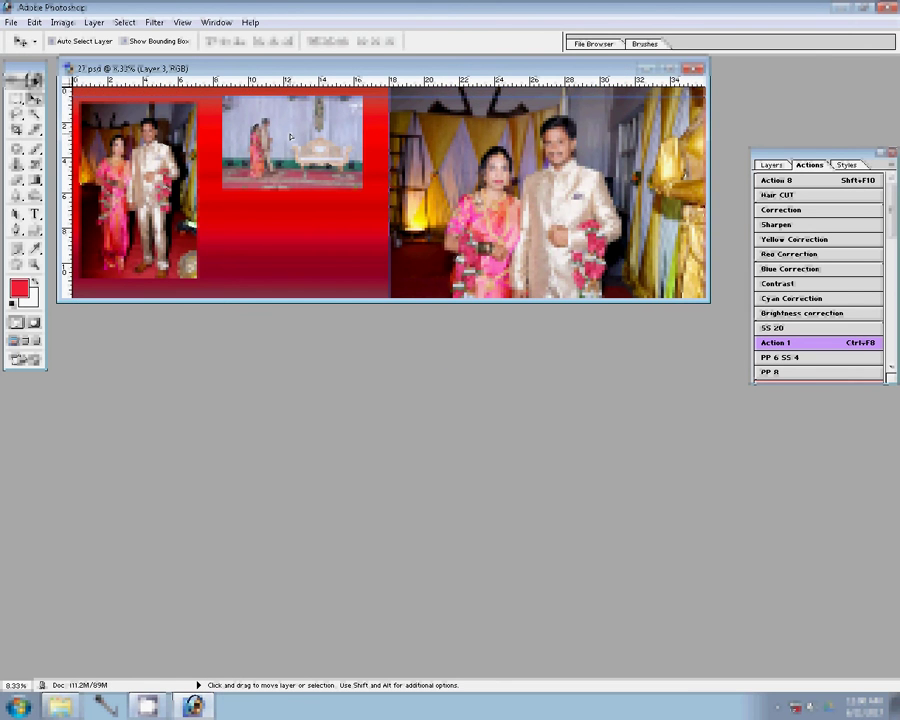
Step: Close the standalone CHA_3283 document without saving its changes
key("ctrl+plus")
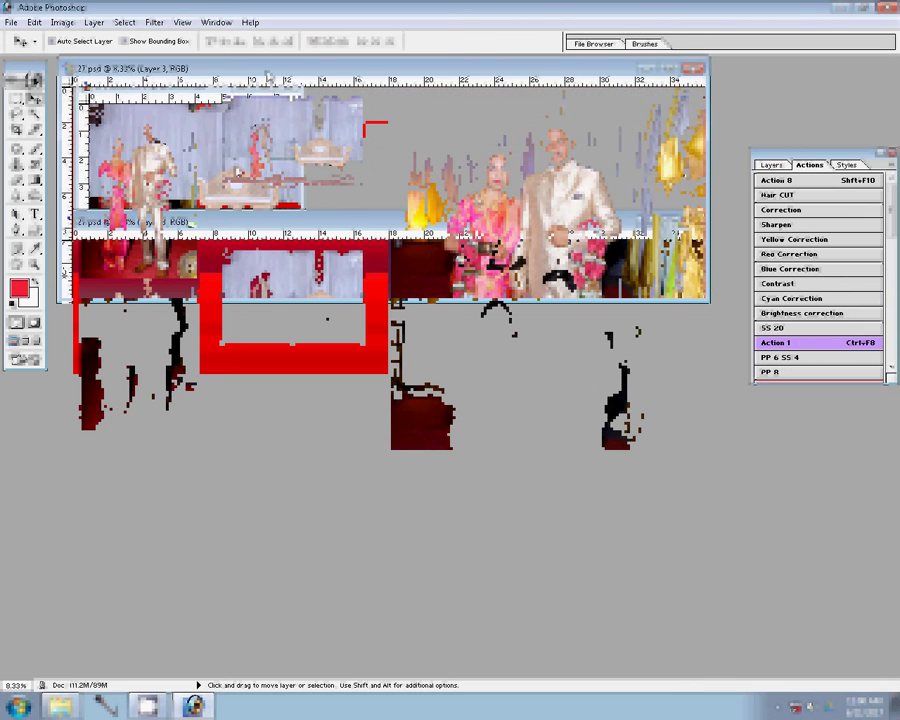
left_click(294, 80)
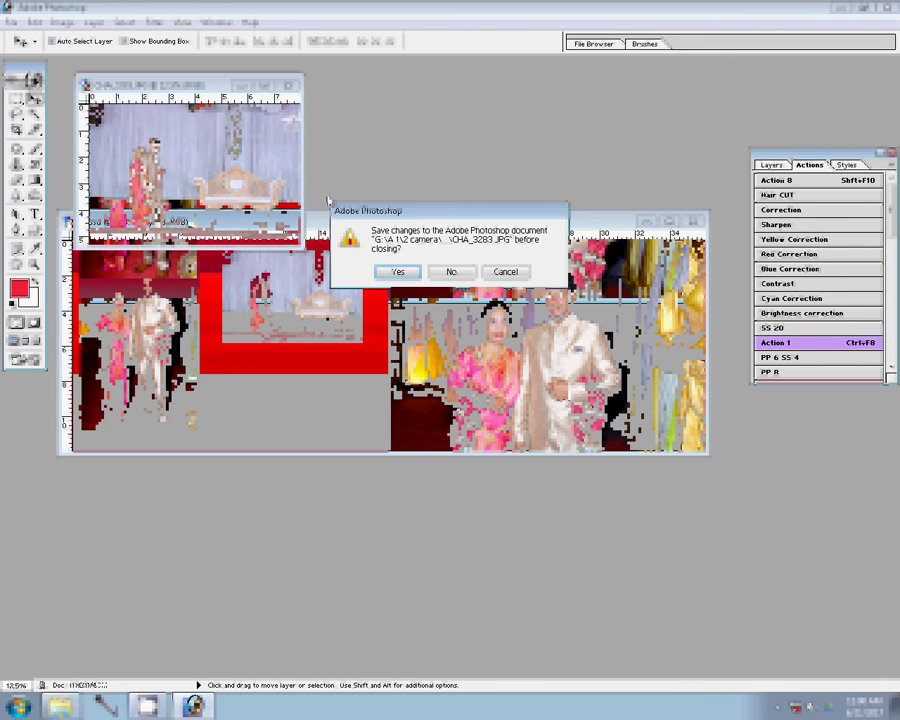
left_click(452, 268)
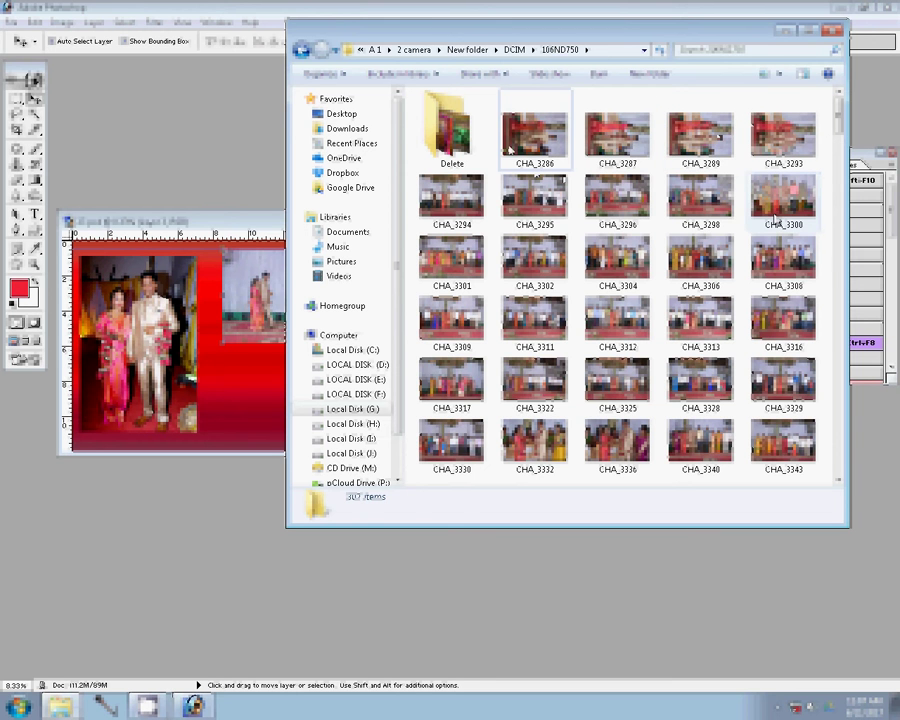
Step: Scale down and tilt Layer 3 with Free Transform, then nudge it up and right
left_click_drag(510, 150, 437, 284)
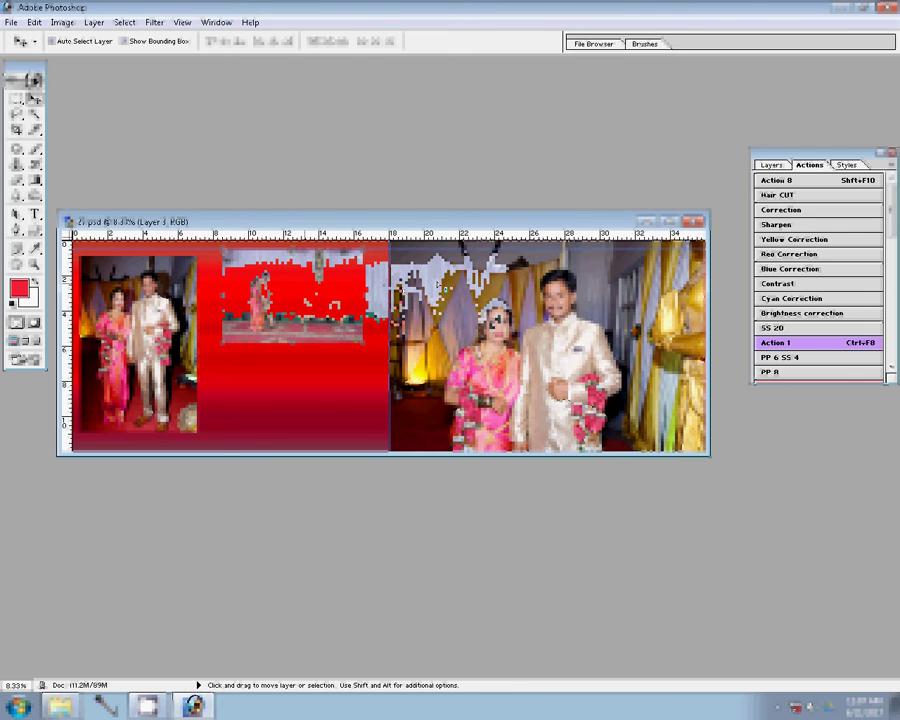
key("ctrl+t")
mouse_move(437, 284)
left_mouse_down()
mouse_move(510, 252)
mouse_move(478, 270)
left_mouse_up()
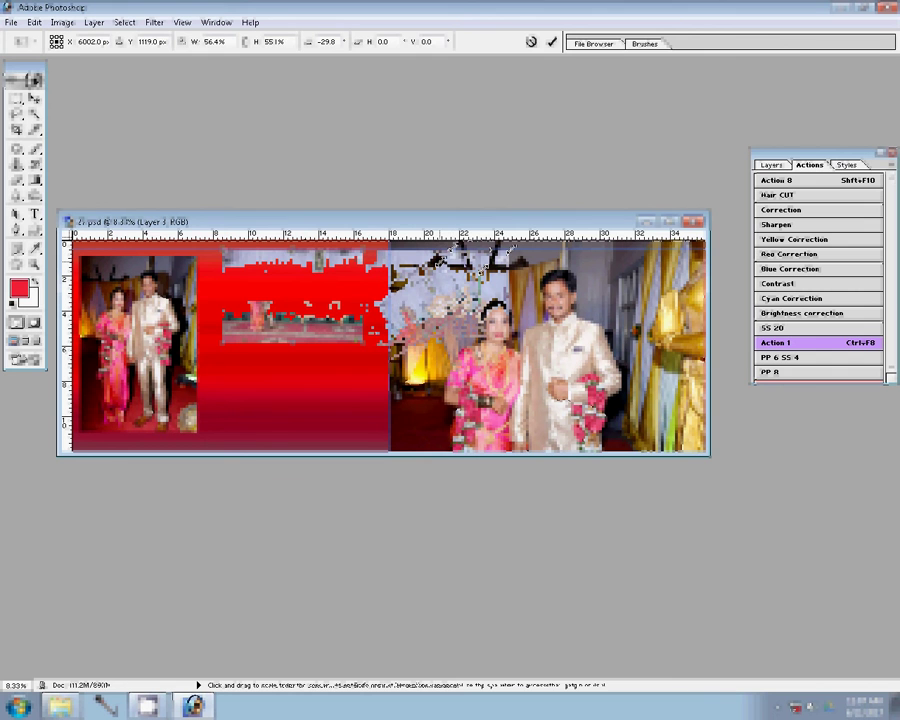
key("Return")
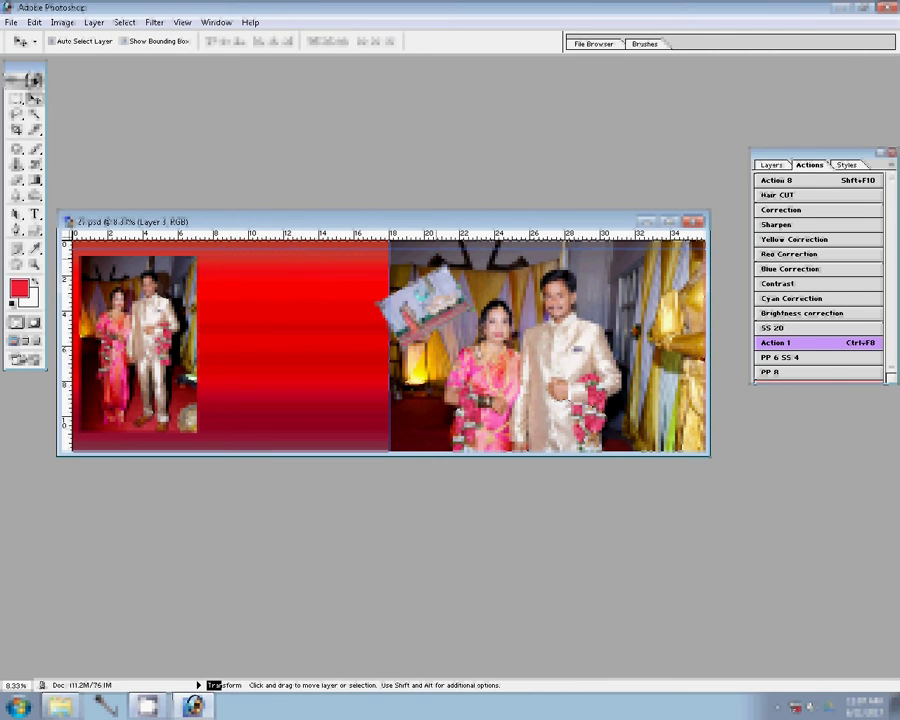
left_click_drag(430, 295, 455, 285)
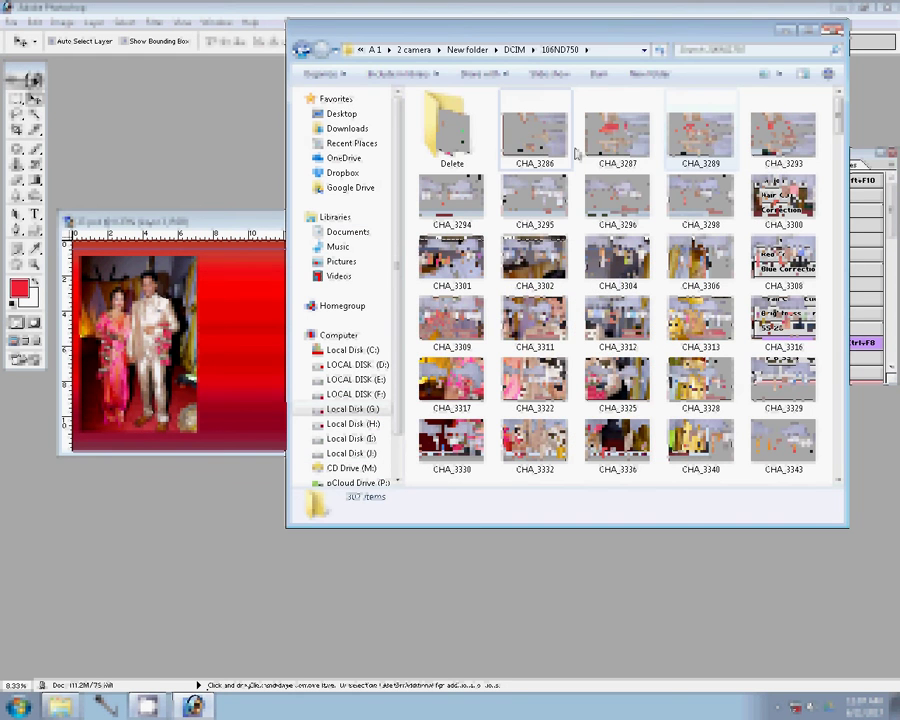
Step: Select the CHA_3287 and CHA_3286 thumbnails together in Explorer
left_click(594, 157)
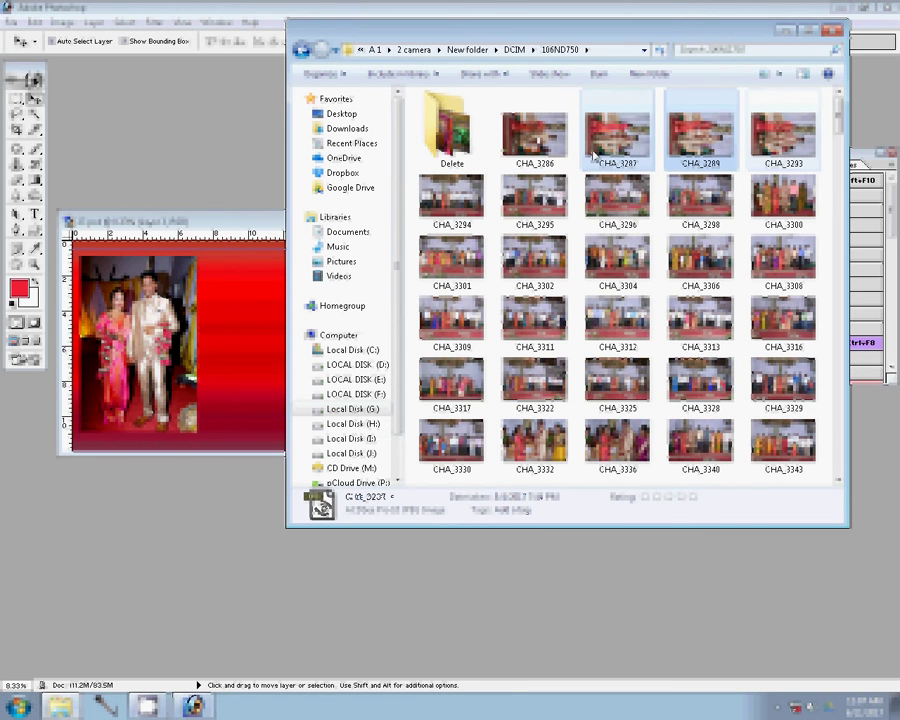
left_click(534, 138, "ctrl")
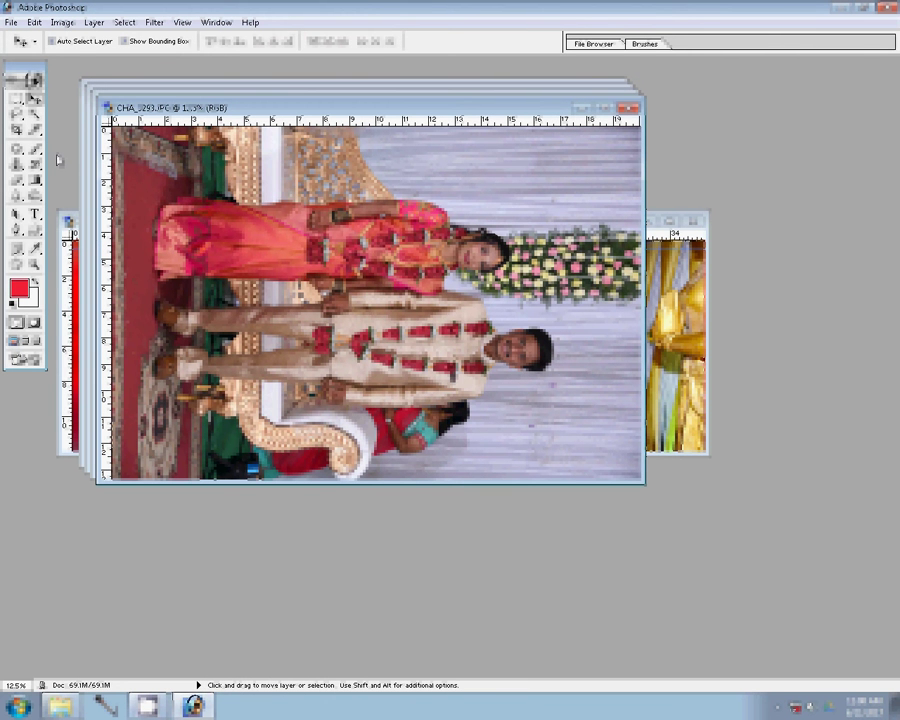
Step: Rotate the CHA_3293, CHA_3289 and CHA_3287 canvases 90° CCW to portrait
left_click(62, 22)
mouse_move(97, 163)
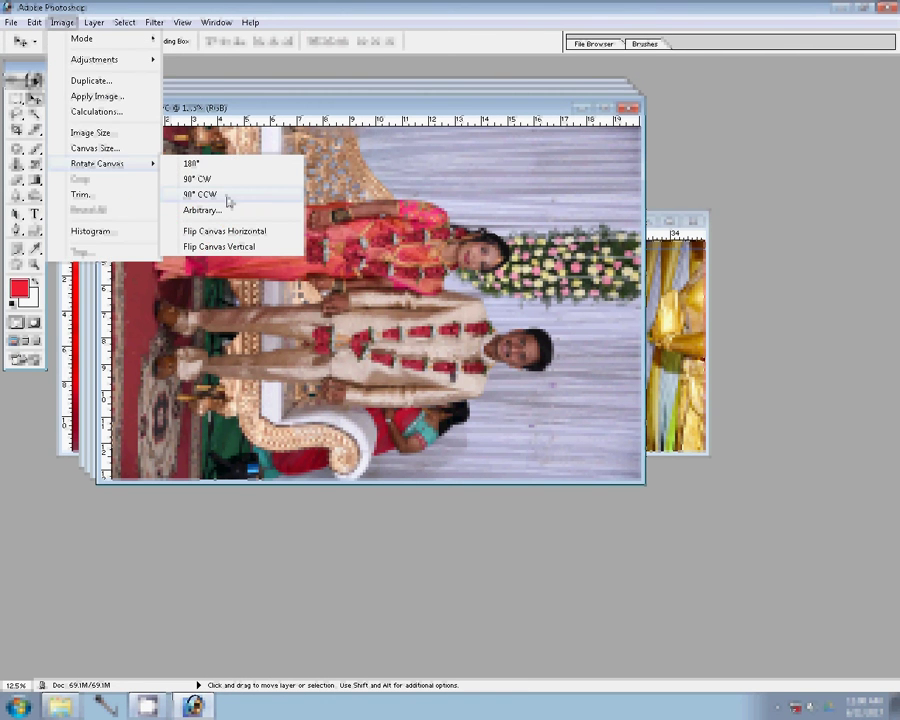
left_click(228, 196)
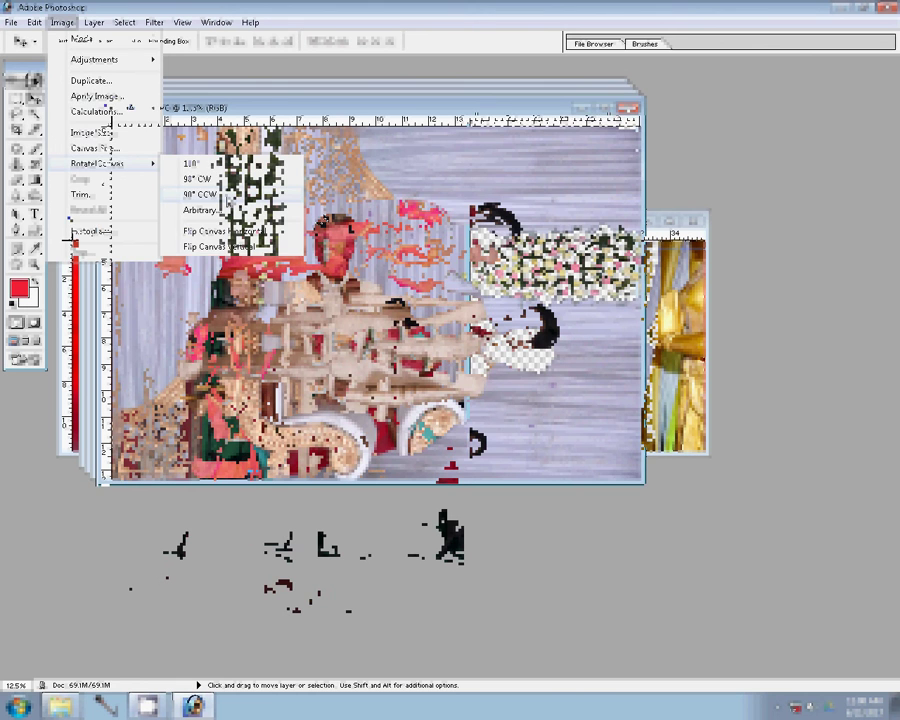
left_click(516, 92)
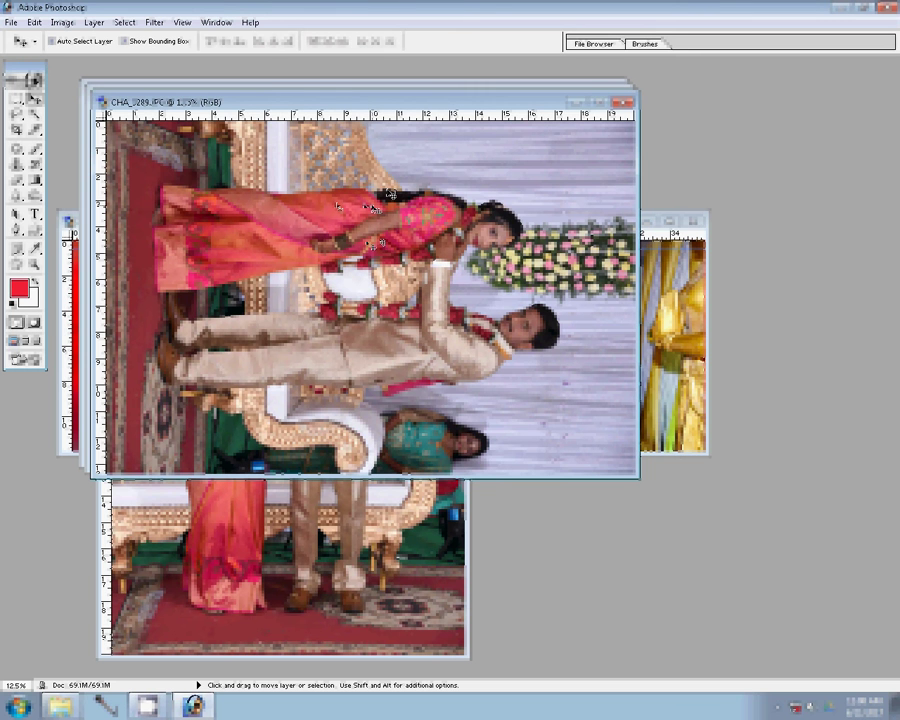
left_click(62, 22)
mouse_move(128, 164)
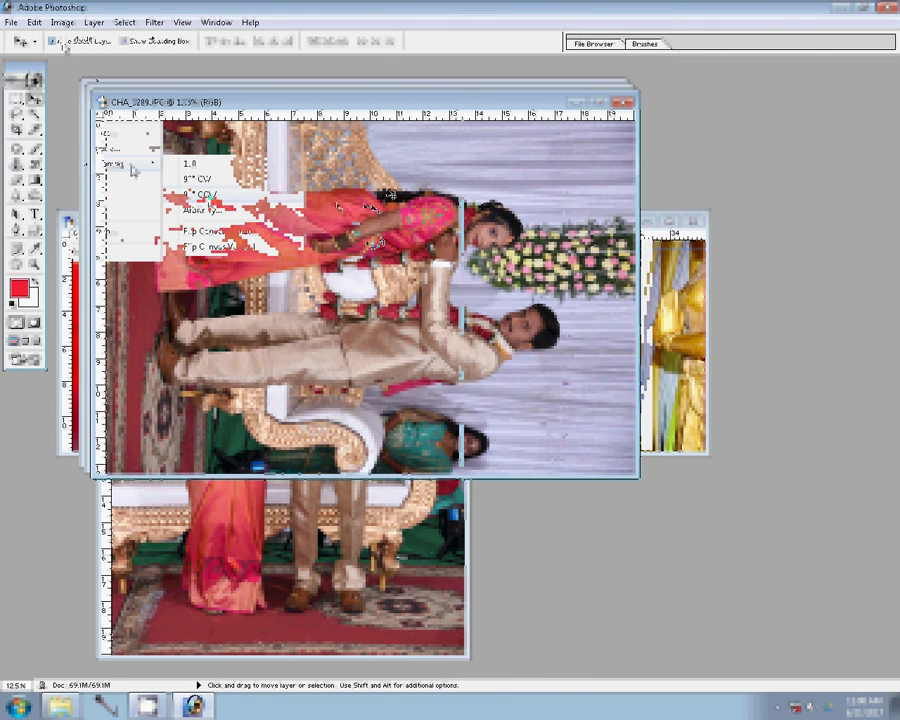
left_click(523, 271)
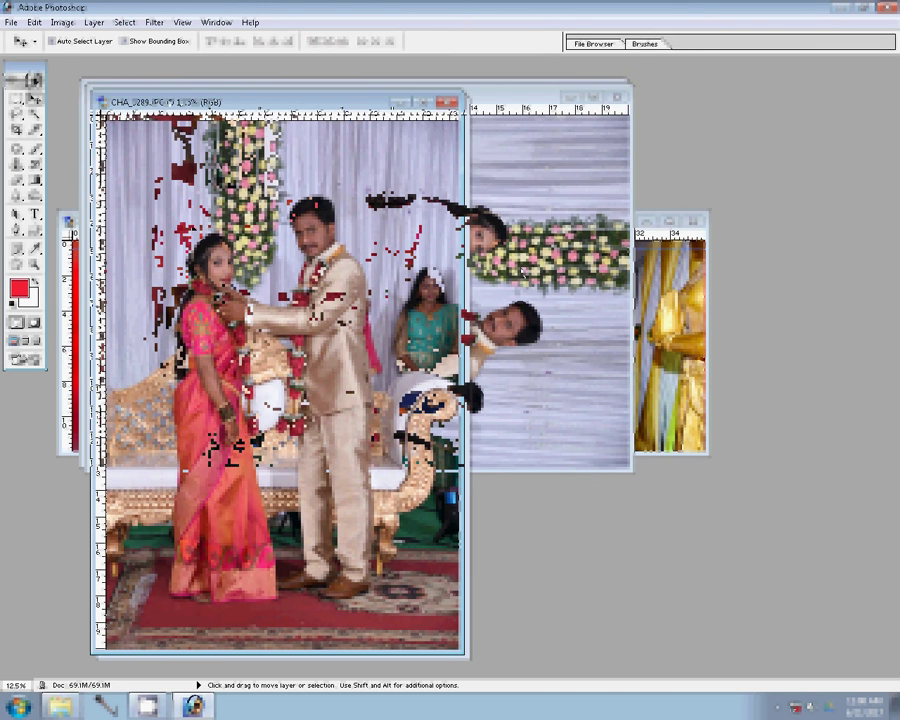
left_click(62, 22)
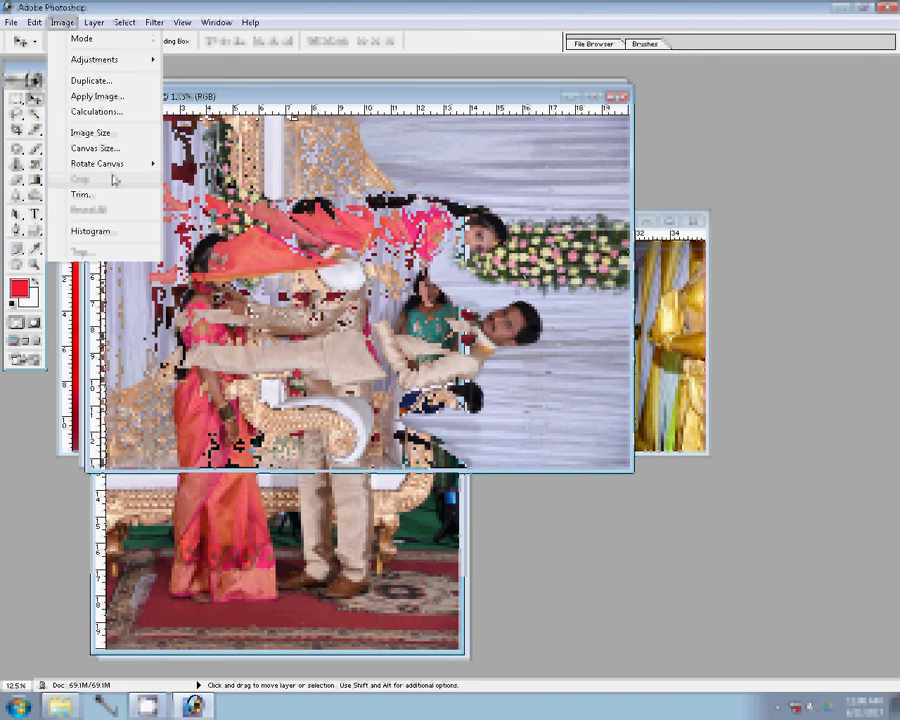
mouse_move(97, 163)
left_click(210, 176)
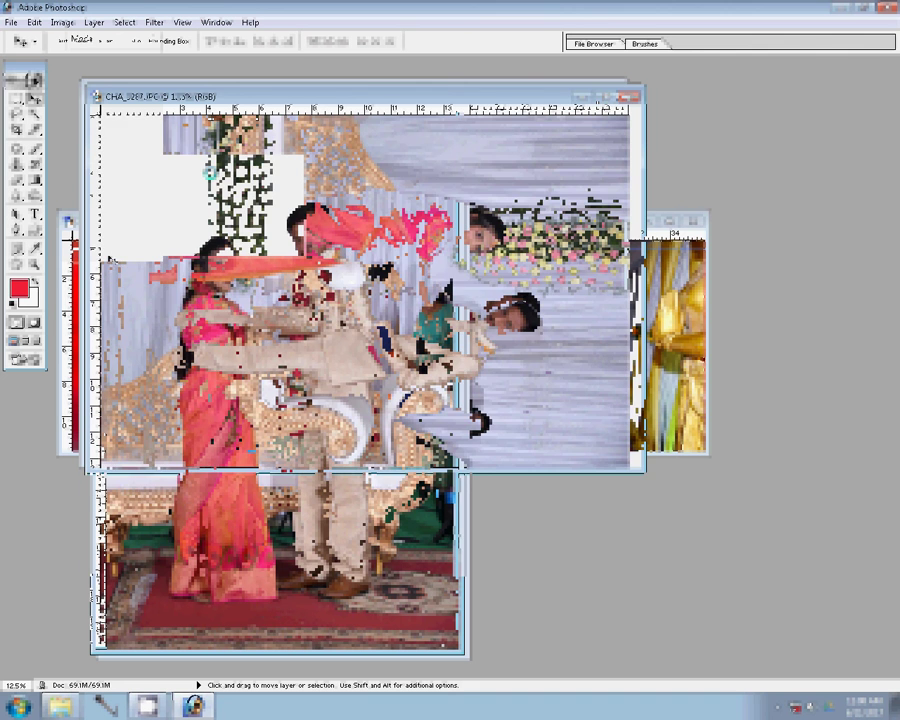
key("F7")
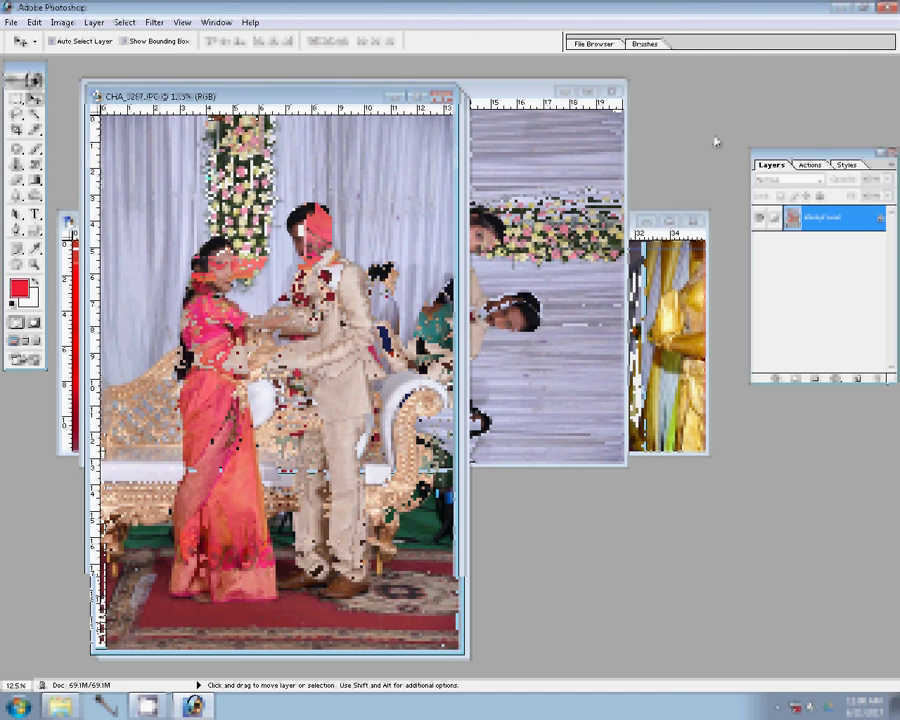
Step: Draw a rectangular marquee around the couple in CHA_3287
left_click(810, 165)
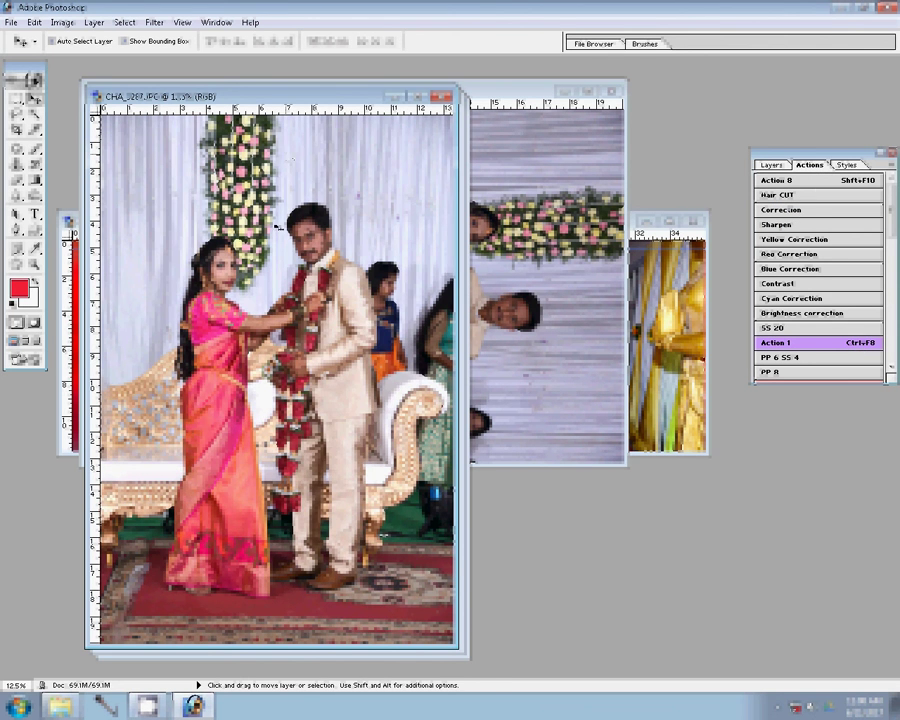
key("m")
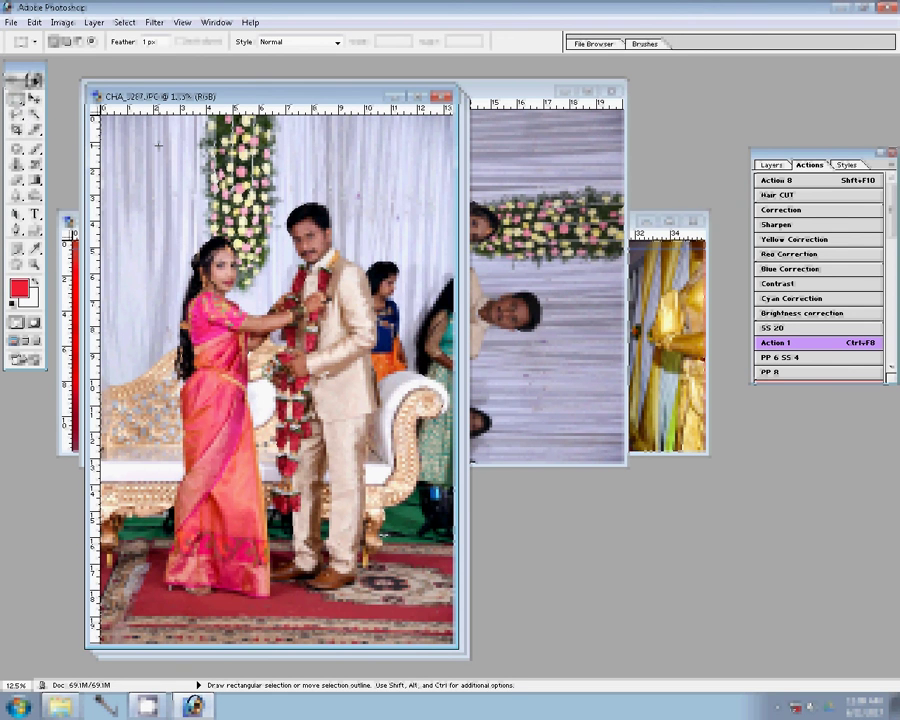
mouse_move(158, 145)
left_mouse_down()
mouse_move(357, 480)
mouse_move(388, 480)
left_mouse_up()
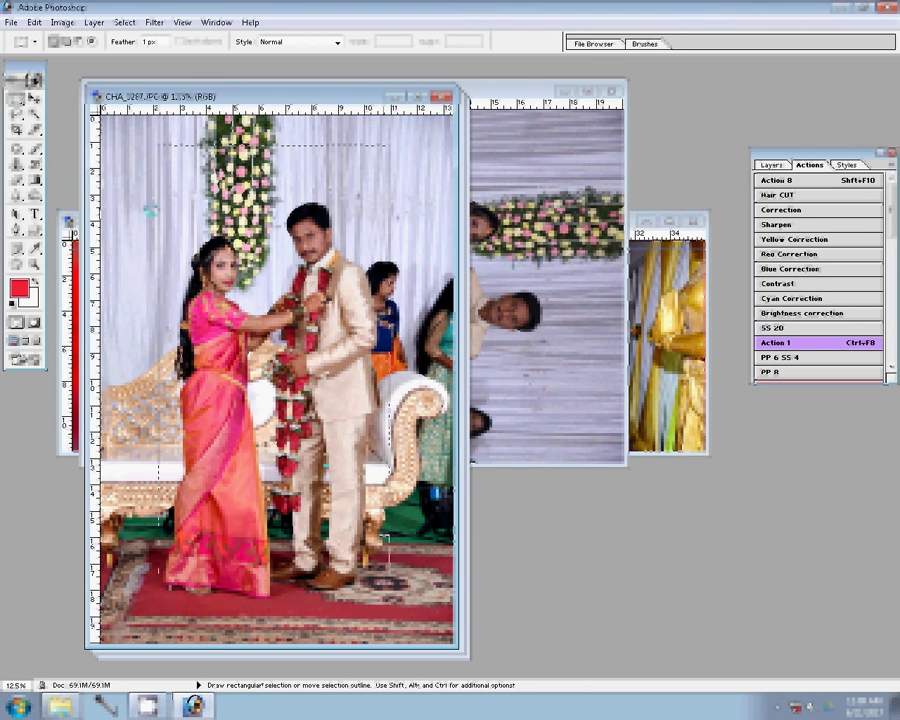
key("ctrl+Tab")
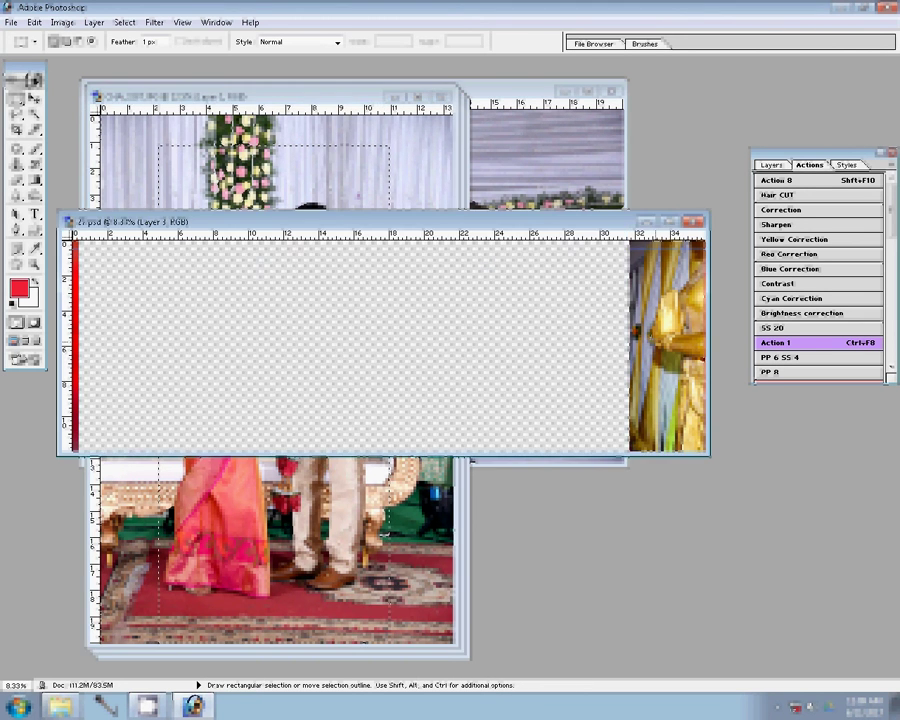
Step: Paste the couple photo into 27.psd as Layer 4, scale it to 55.1%, and set it beside the first
key("ctrl+v")
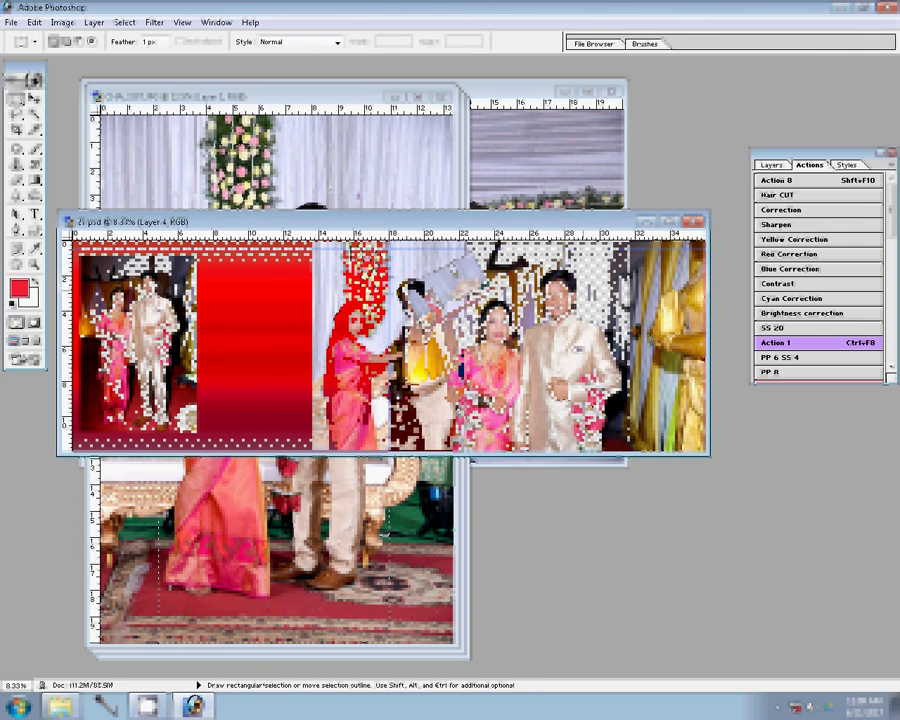
key("v")
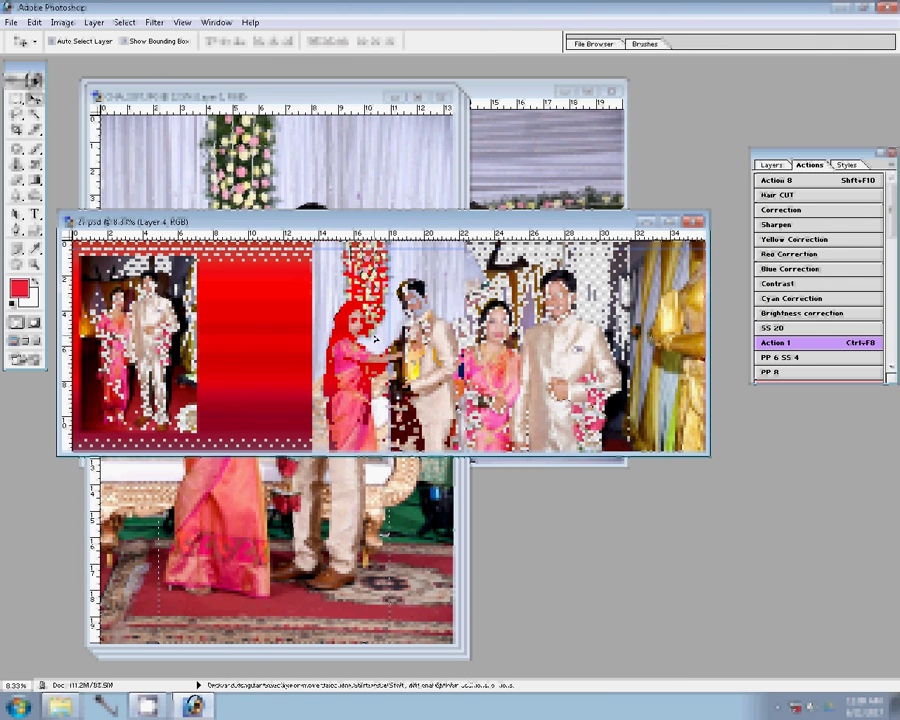
left_click_drag(374, 341, 265, 400)
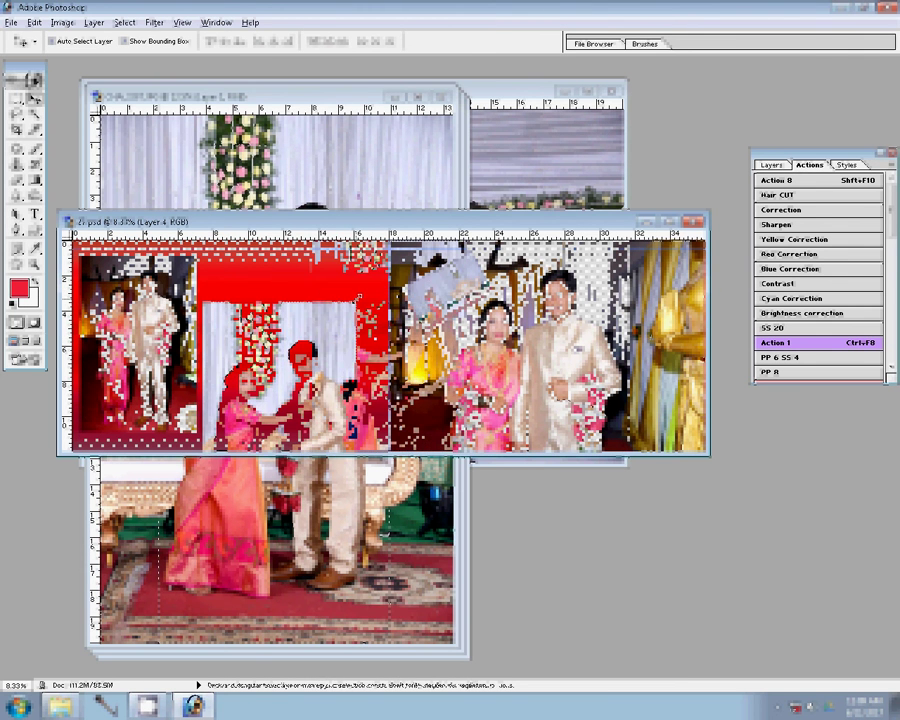
key("ctrl+t")
mouse_move(357, 298)
left_mouse_down()
mouse_move(312, 350)
mouse_move(250, 302)
left_mouse_up()
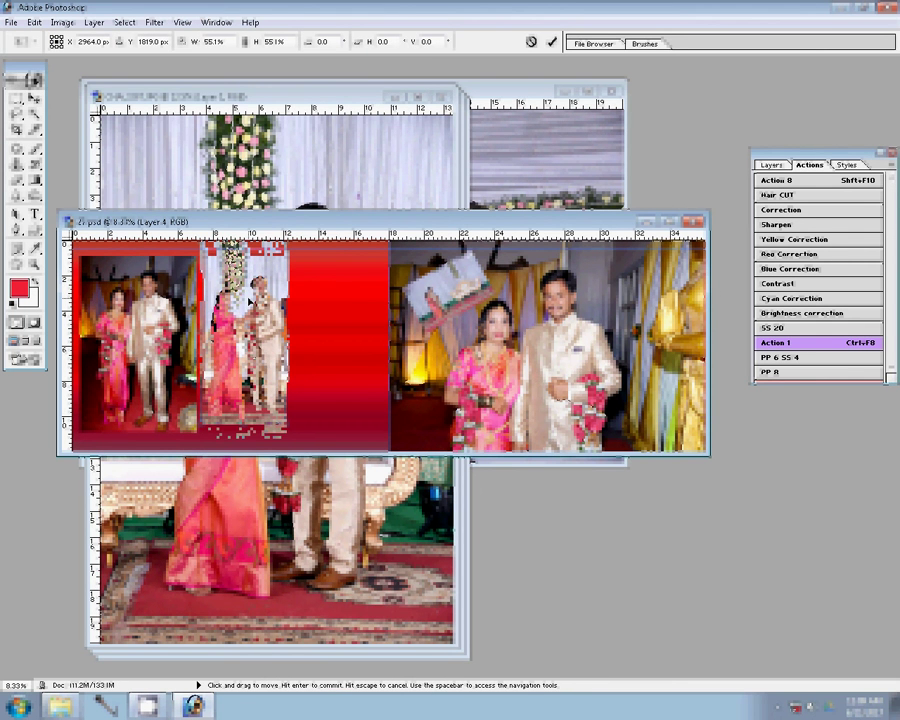
left_click(551, 41)
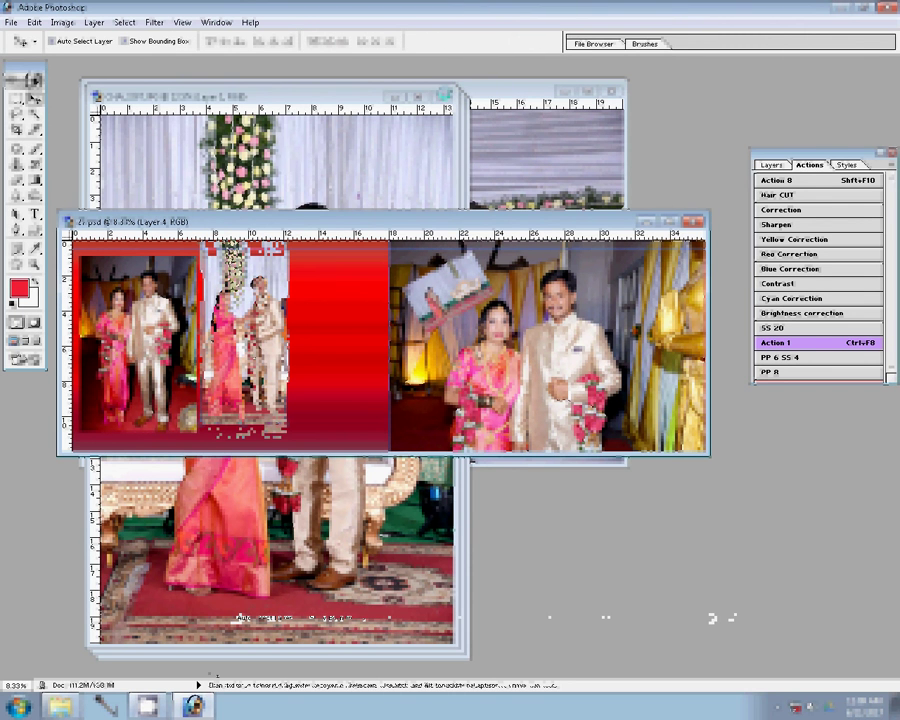
left_click_drag(359, 221, 362, 237)
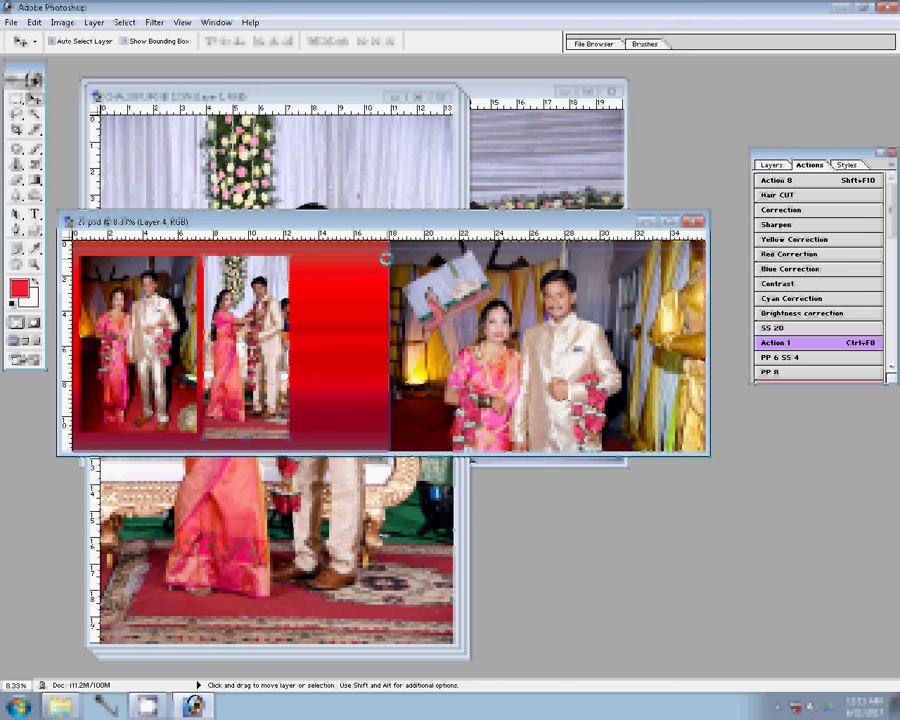
Step: Close the used garland photo's window and activate the next couple photo
left_click(428, 137)
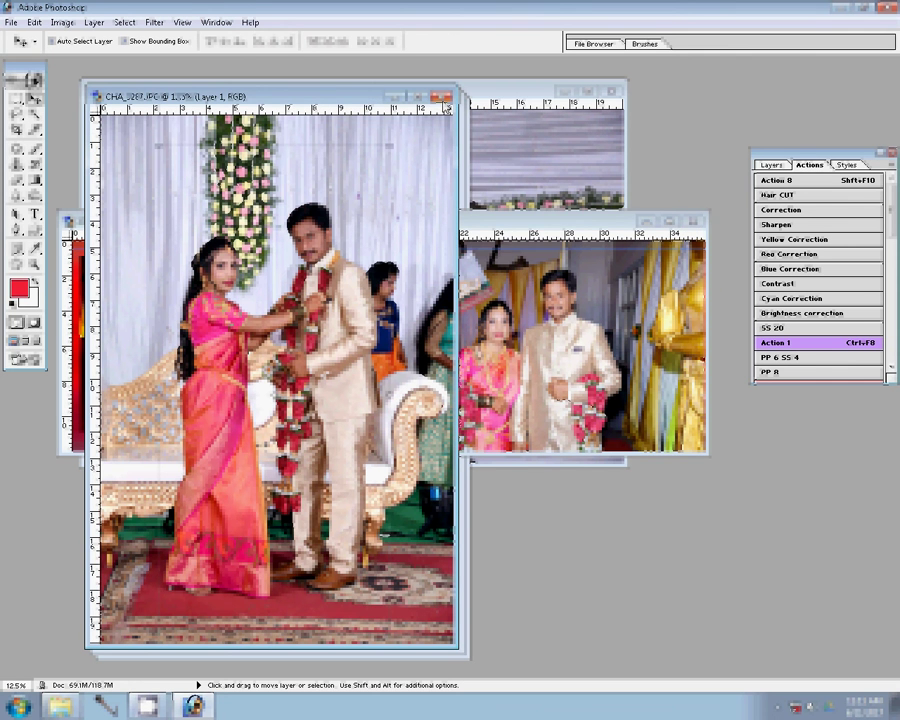
left_click(443, 96)
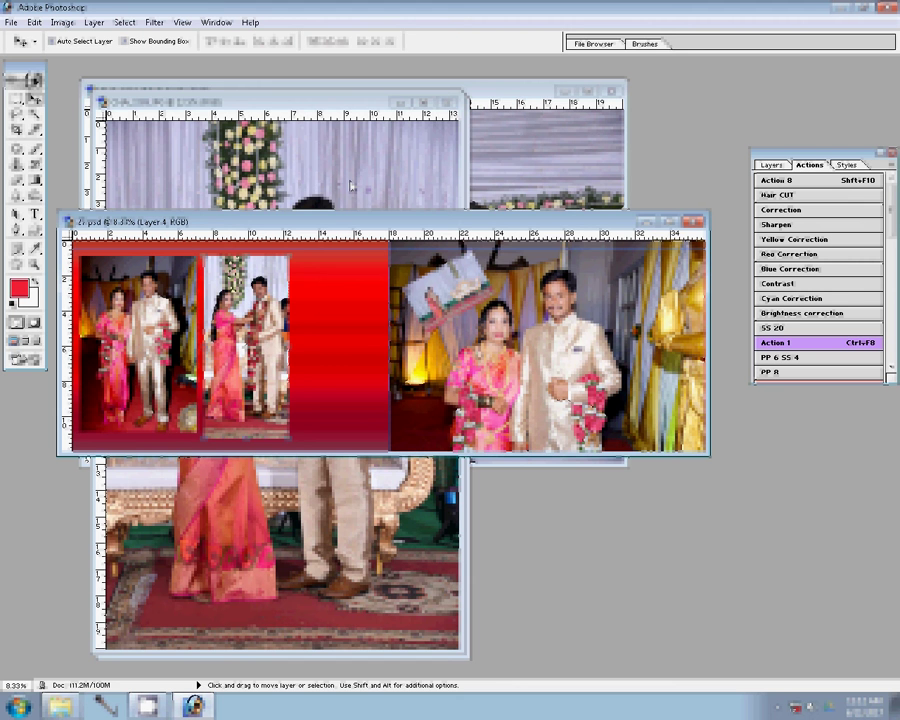
left_click(350, 185)
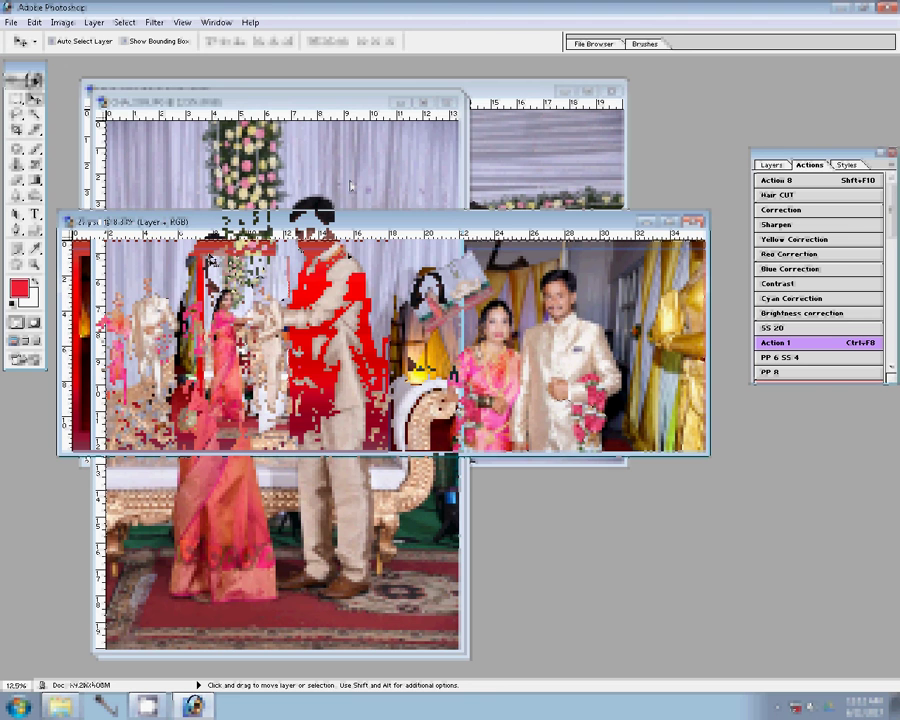
Step: Marquee a tall strip around the couple in CHA_3289, nudge it right, and copy it to a new layer
key("m")
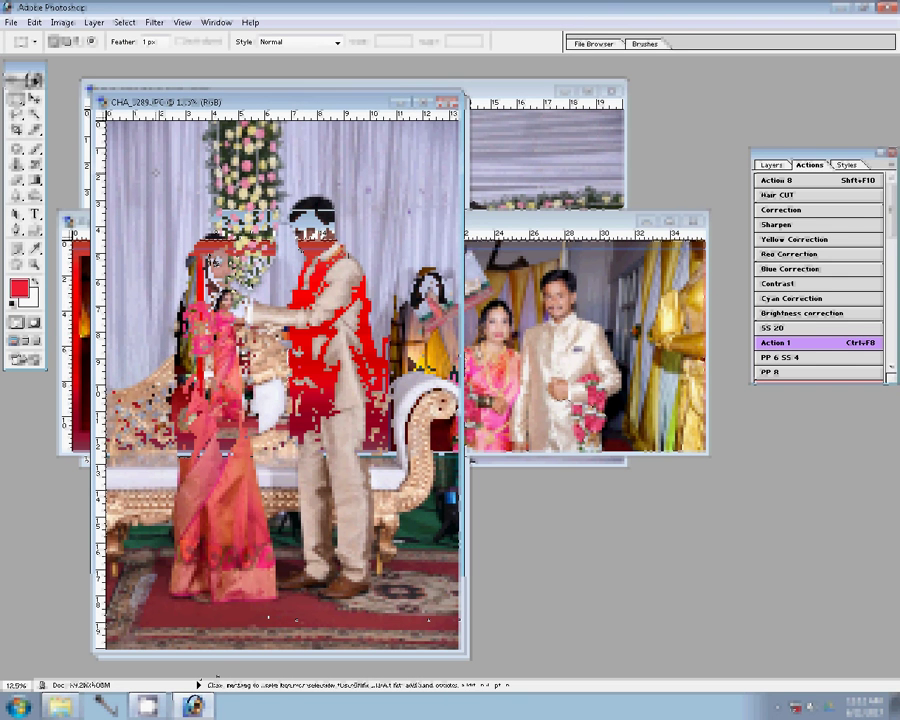
left_click_drag(155, 154, 157, 254)
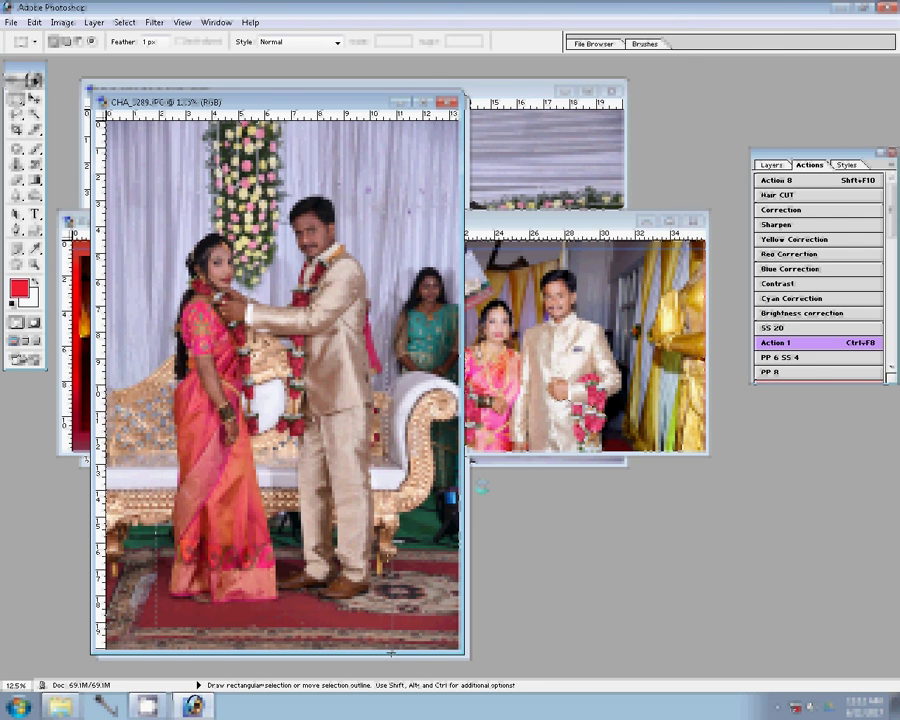
left_click_drag(389, 626, 388, 488)
key("shift+Right")
key("shift+Right")
key("shift+Right")
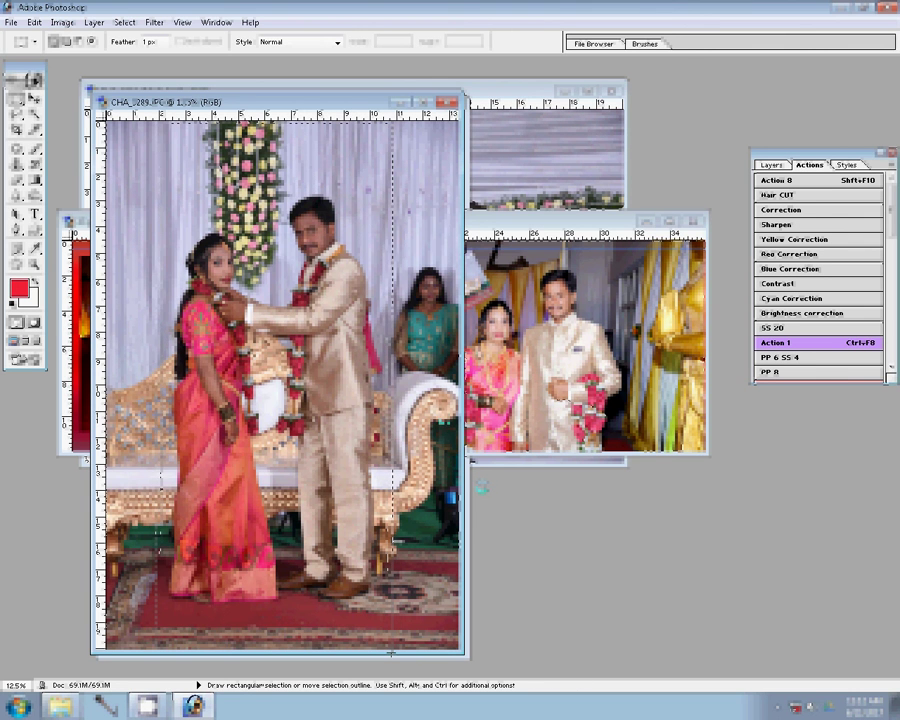
key("ctrl+j")
Step: Place the cropped couple strip into the spread, scaled to about half size beside the second photo
key("v")
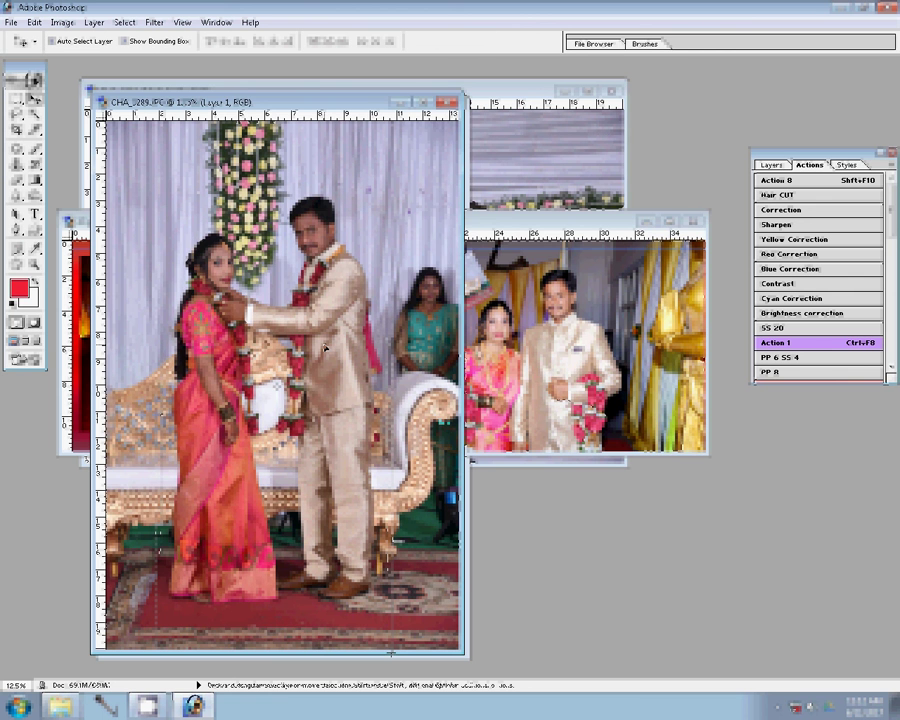
left_click_drag(330, 420, 325, 348)
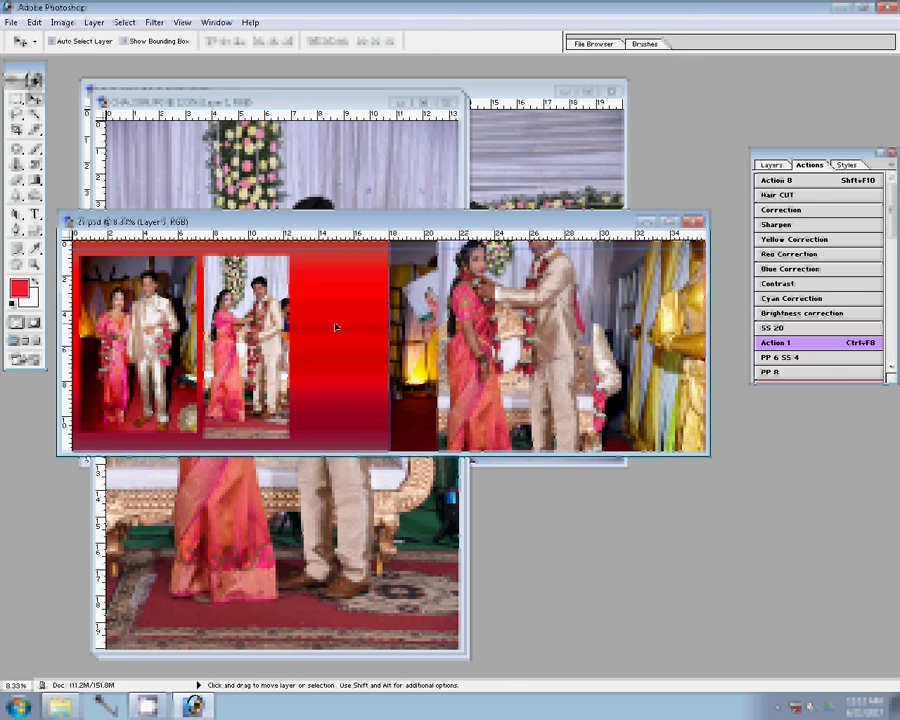
key("ctrl+t")
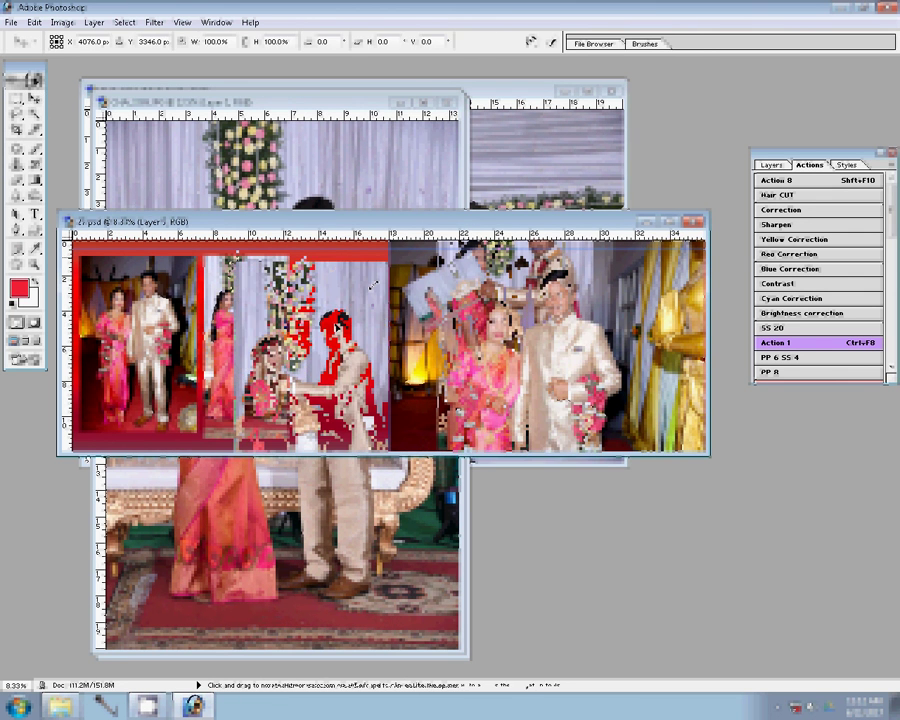
left_click_drag(372, 285, 365, 420)
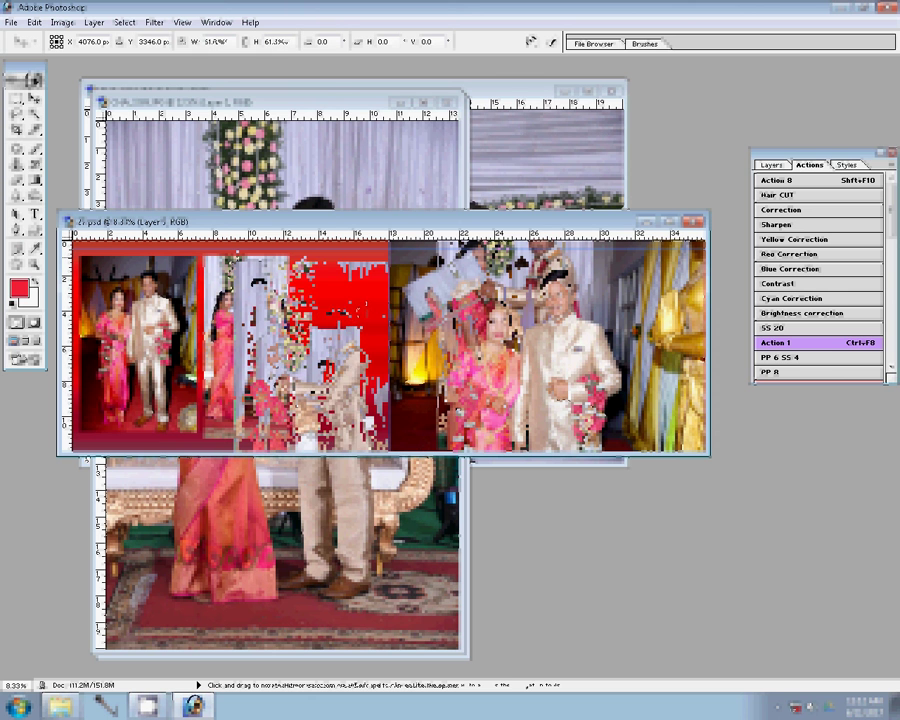
mouse_move(262, 249)
left_mouse_down()
mouse_move(331, 302)
mouse_move(384, 262)
left_mouse_up()
key("Return")
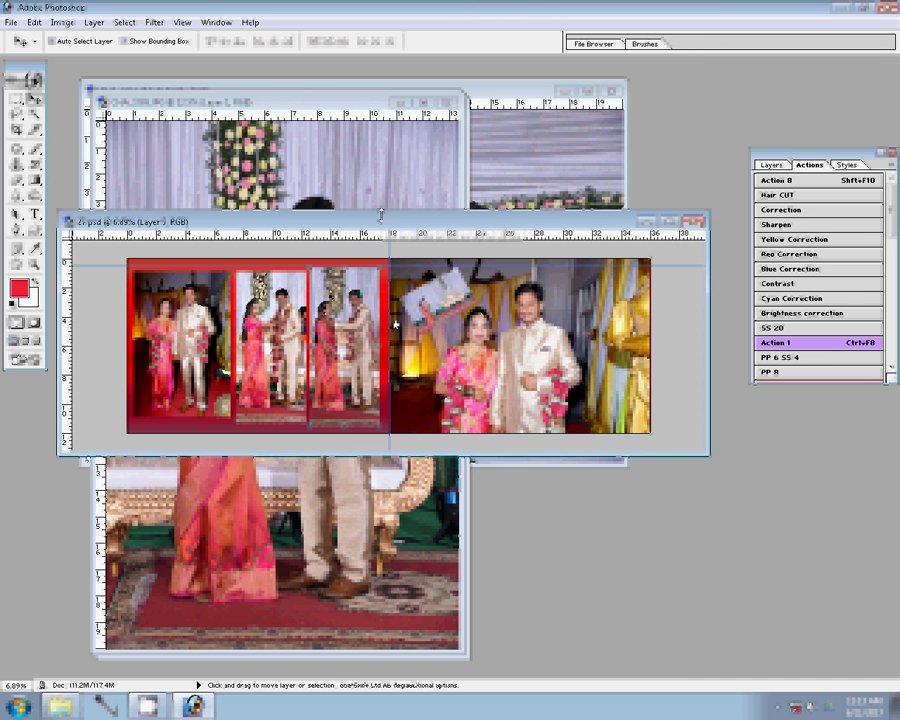
Step: Save the spread as 26.psd in folder 00 on Local Disk (G:)
key("ctrl+shift+s")
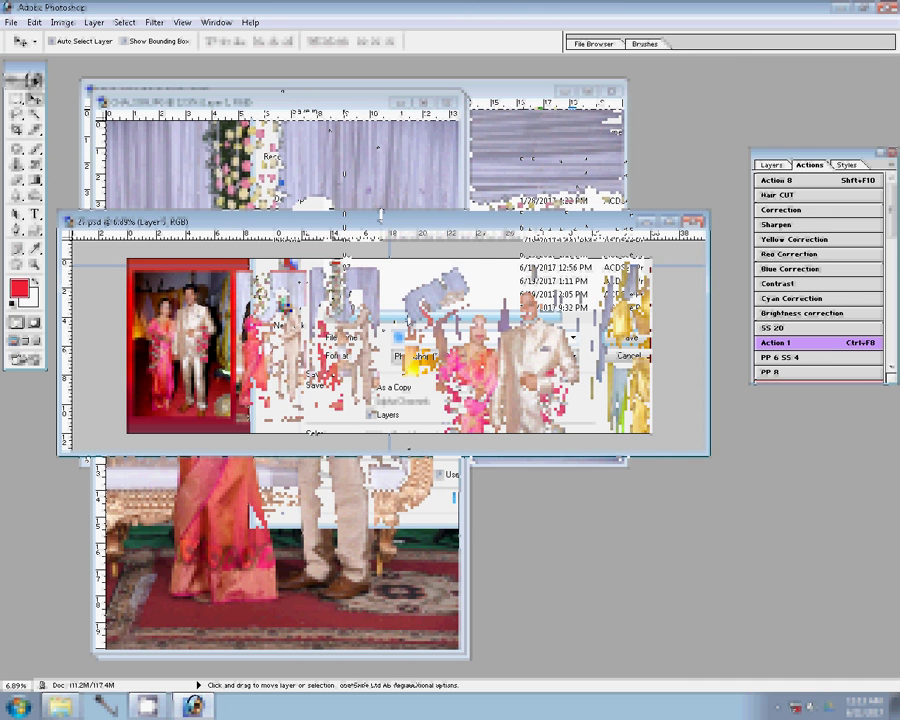
left_click(280, 268)
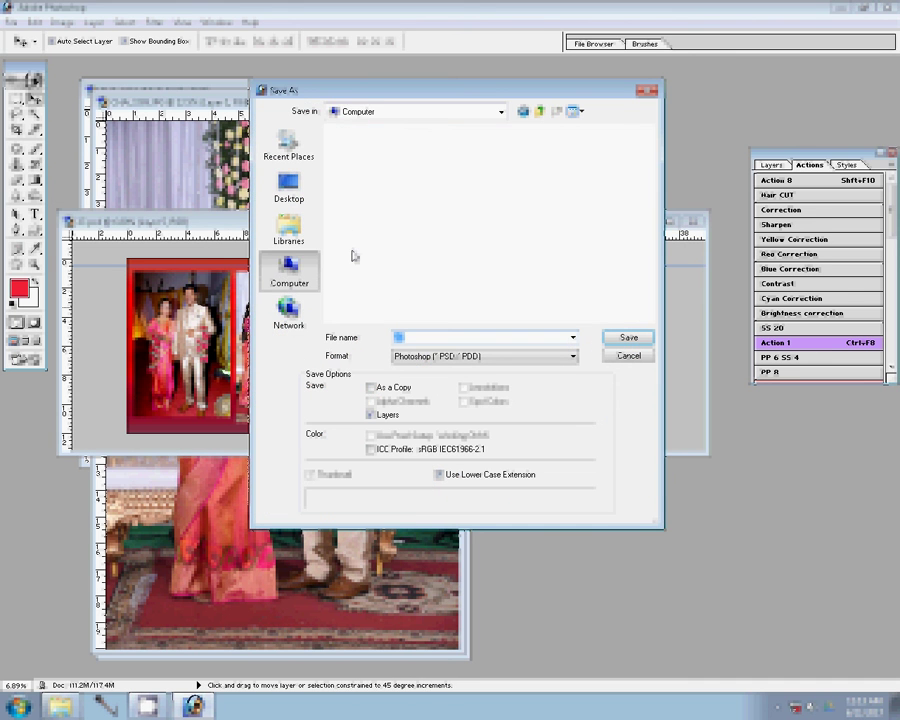
left_click(365, 181)
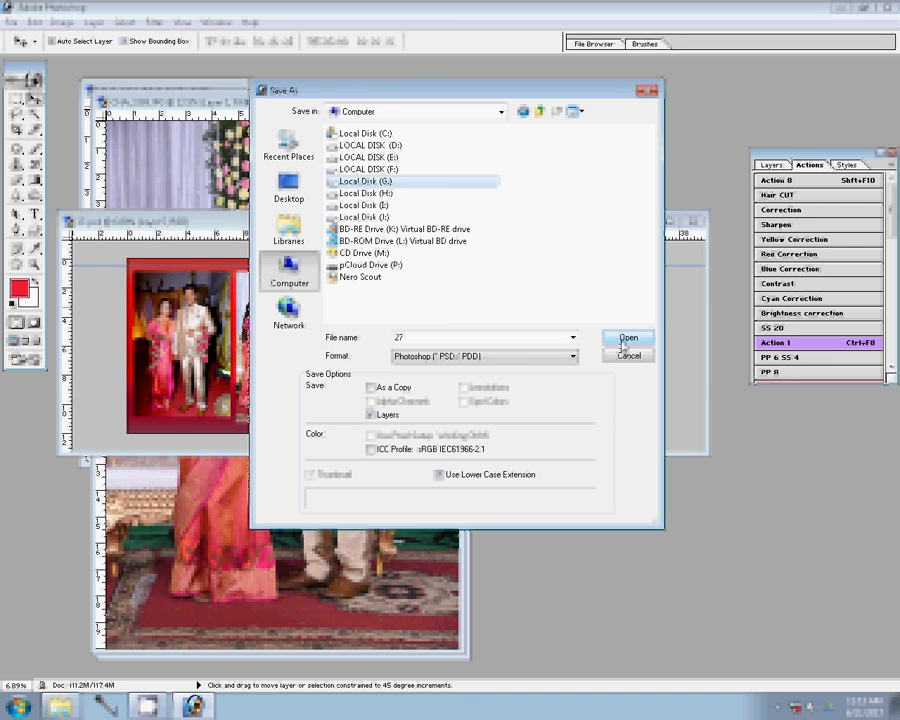
left_click(624, 340)
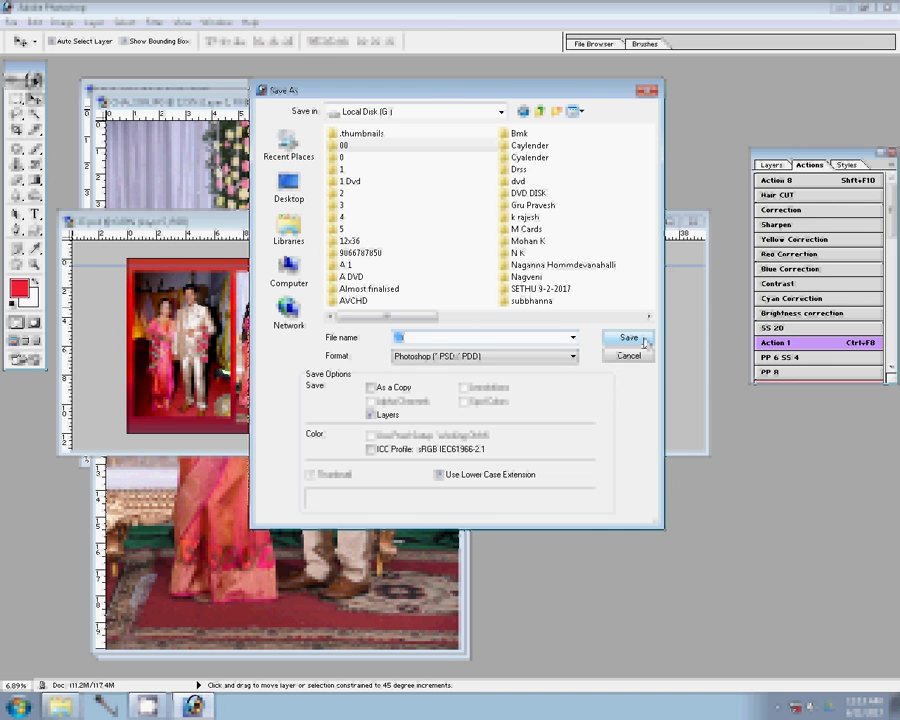
left_click(640, 340)
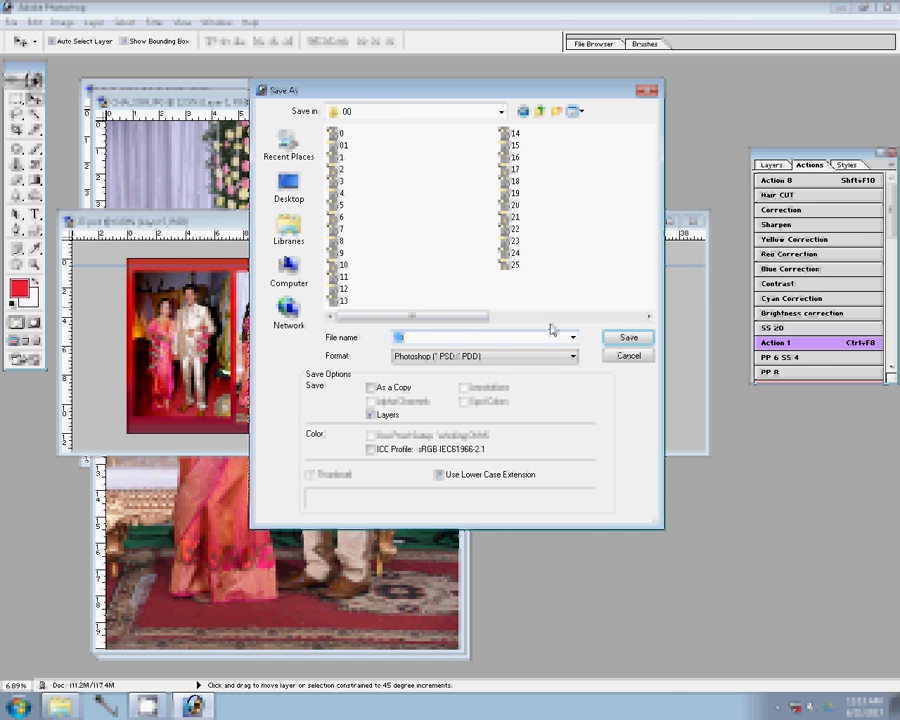
type("326")
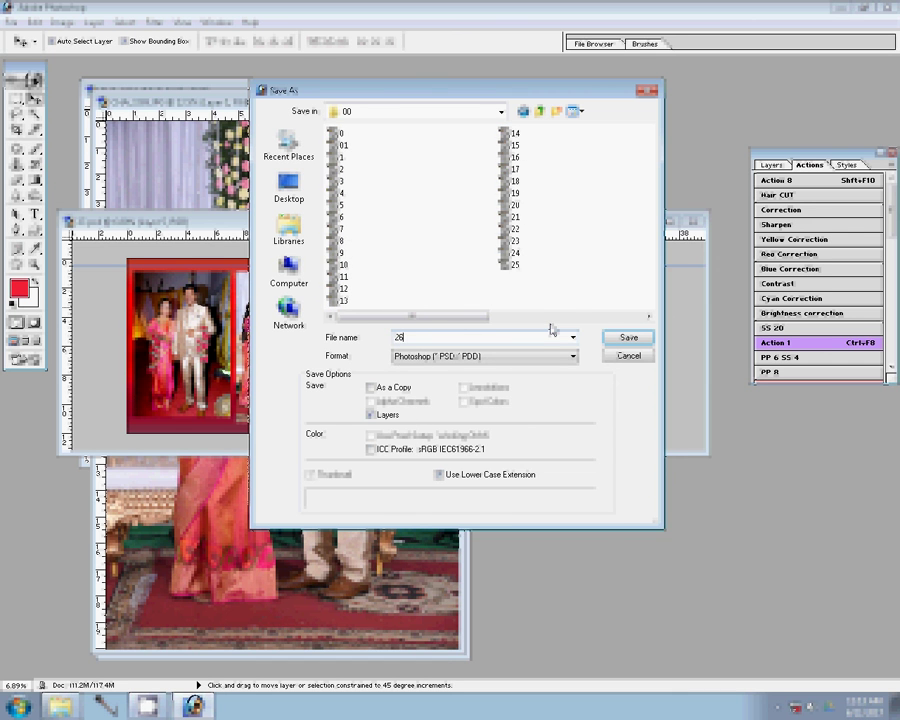
key("Return")
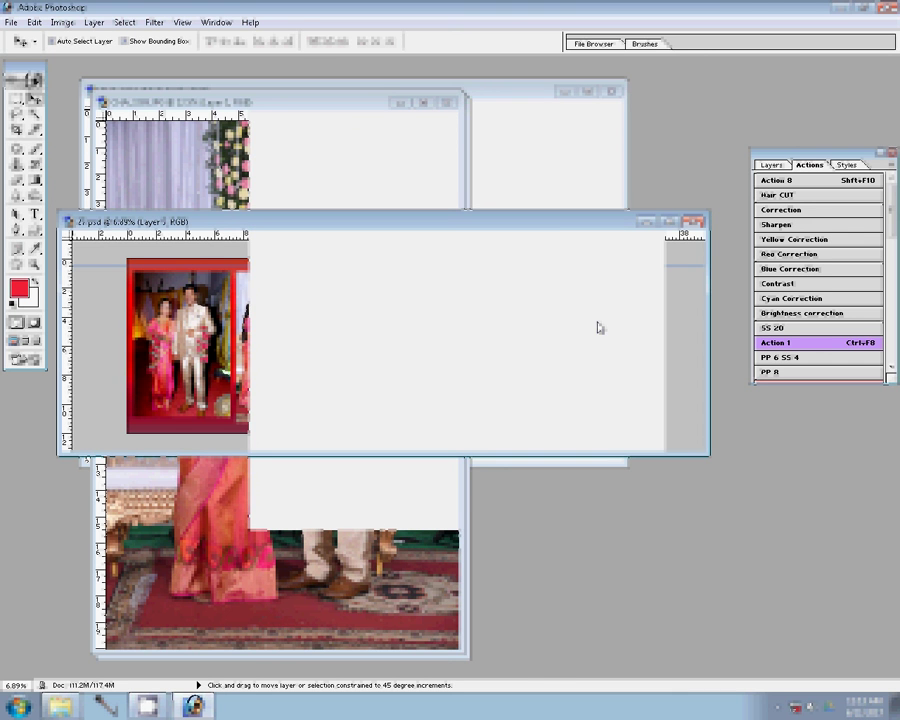